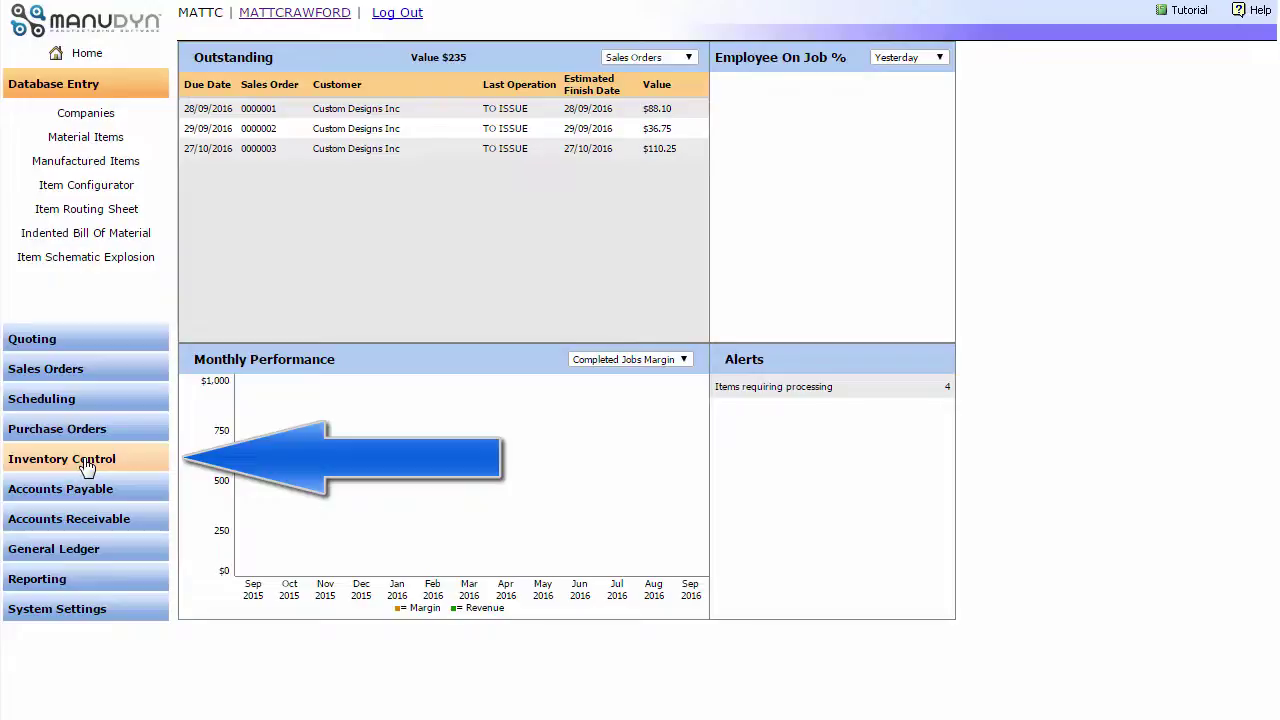
Step: Open Order Processing in the inventory control section
left_click(87, 462)
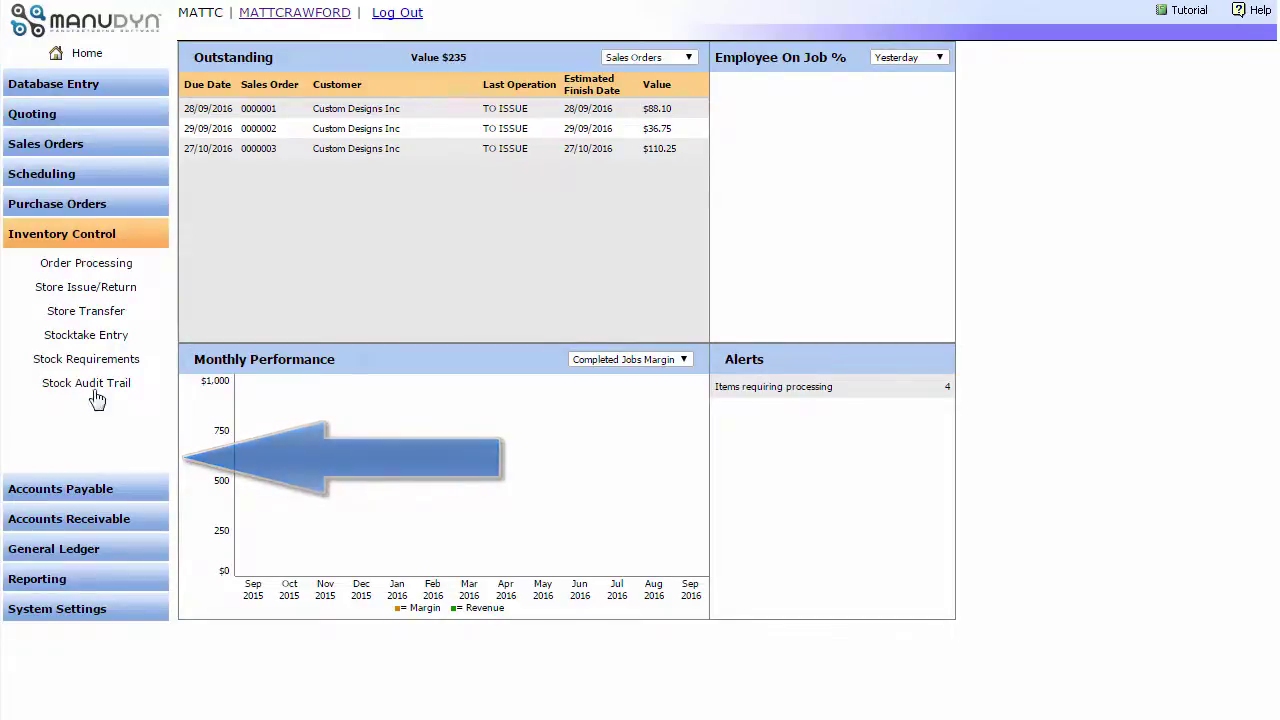
left_click(100, 266)
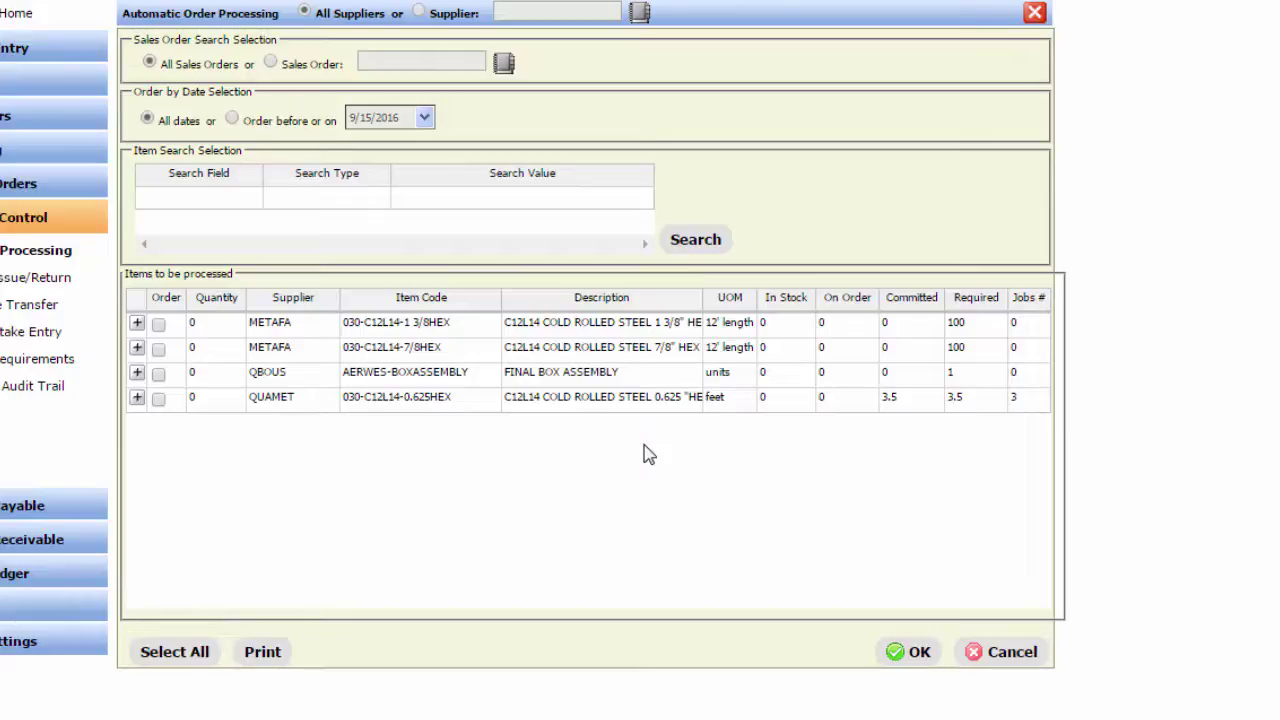
Step: Try the single-supplier, single-sales-order and order-before-date filters, returning each one to its all-records option
left_click(419, 13)
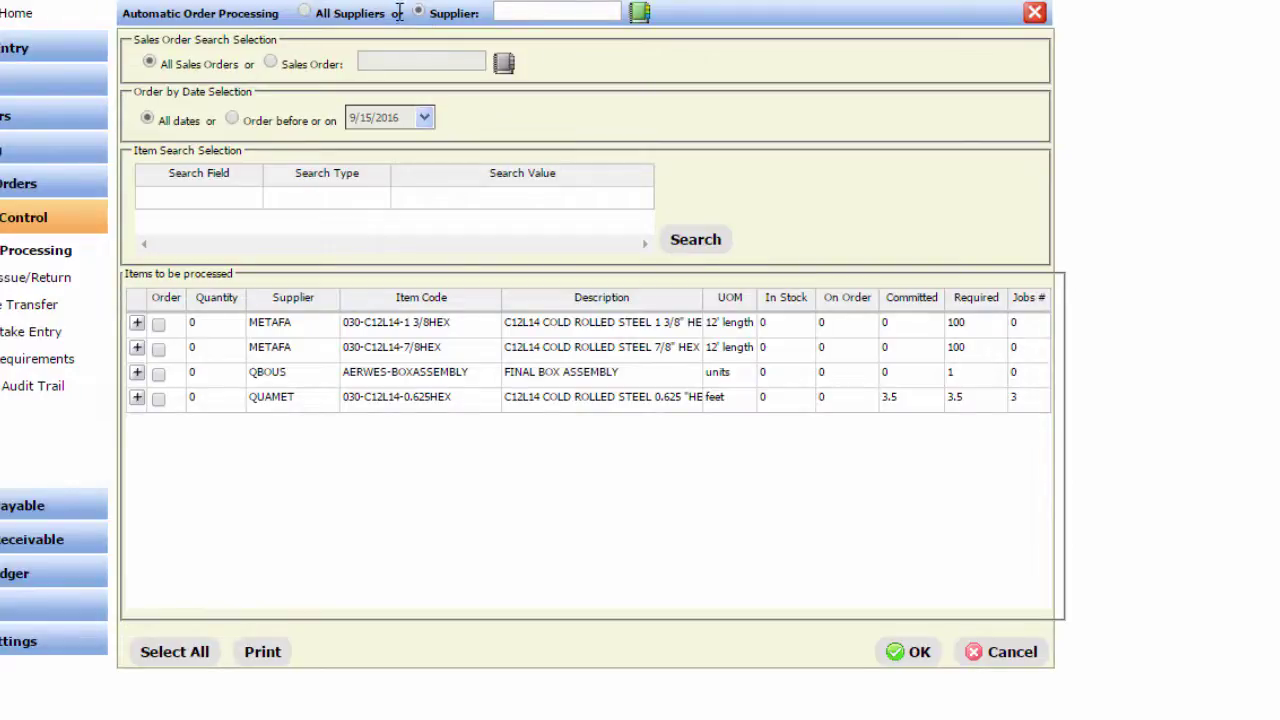
left_click(306, 13)
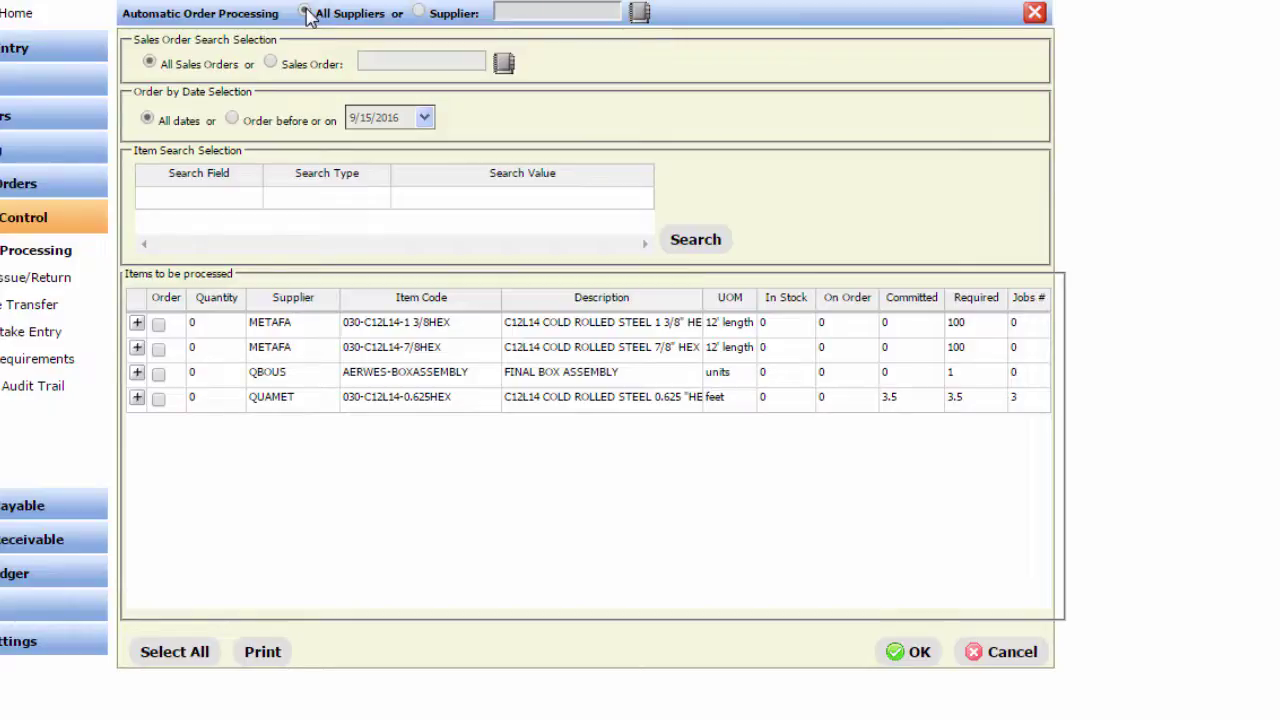
left_click(271, 64)
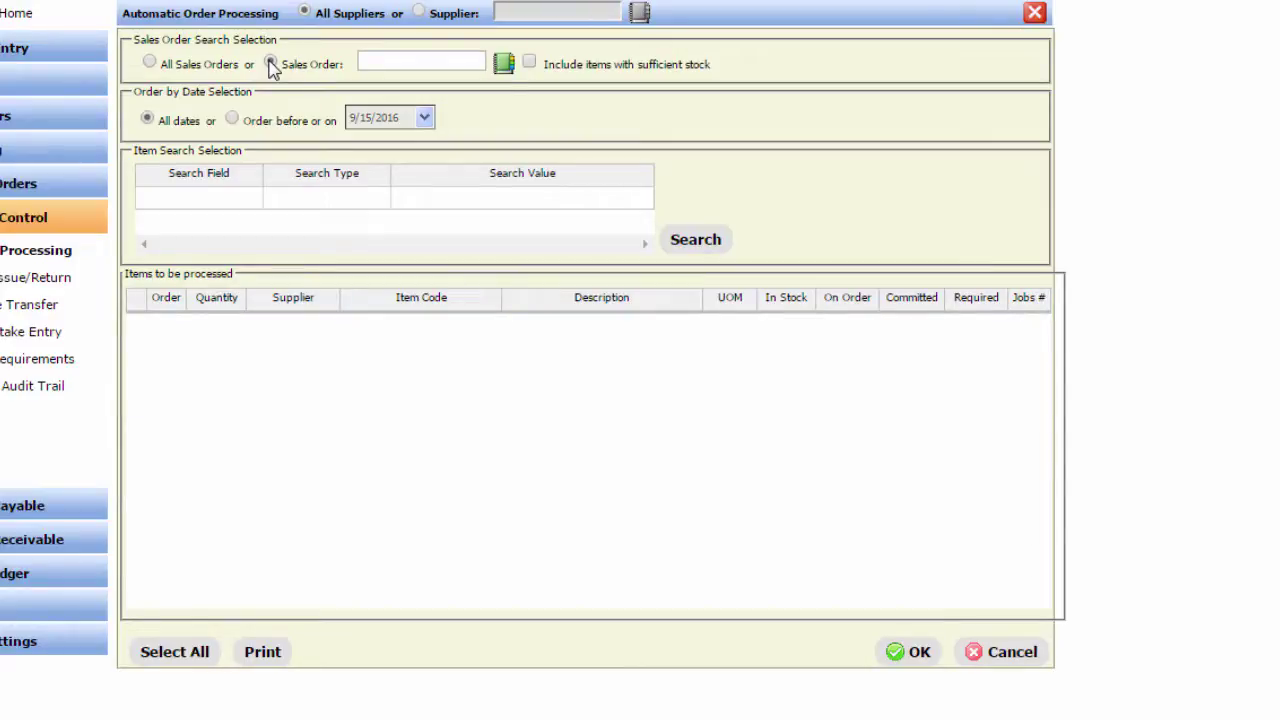
left_click(150, 63)
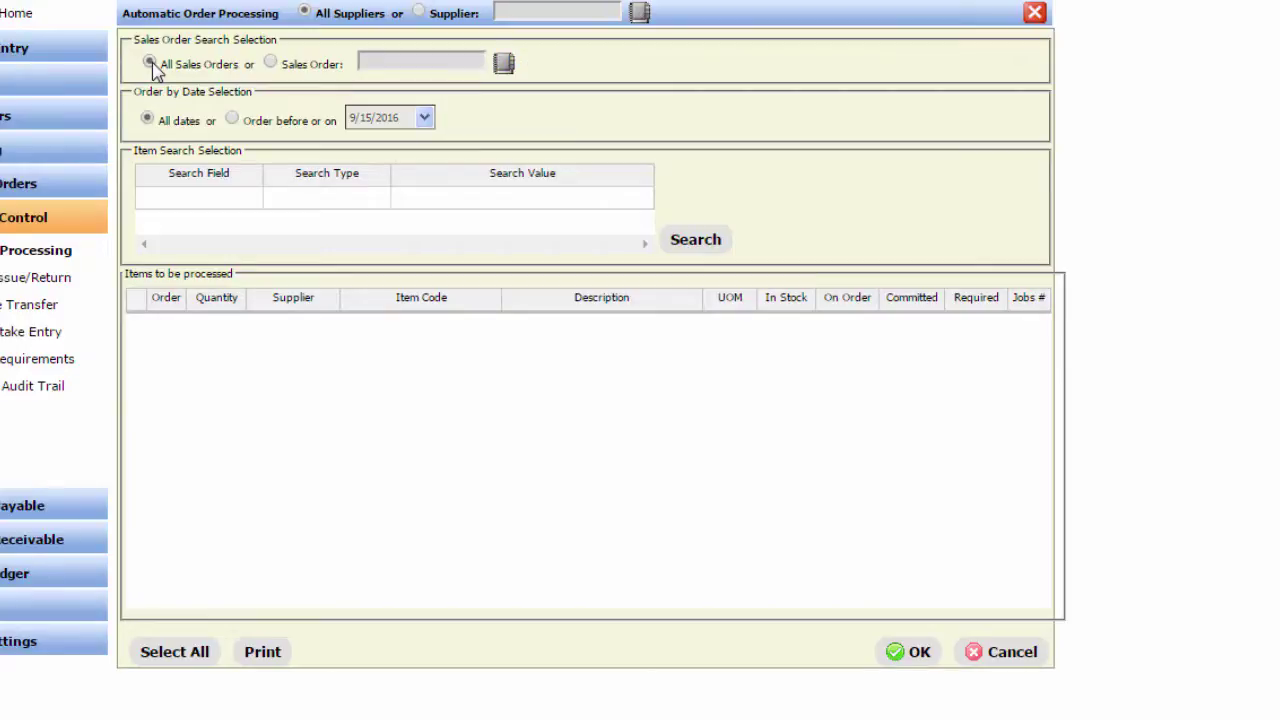
left_click(232, 120)
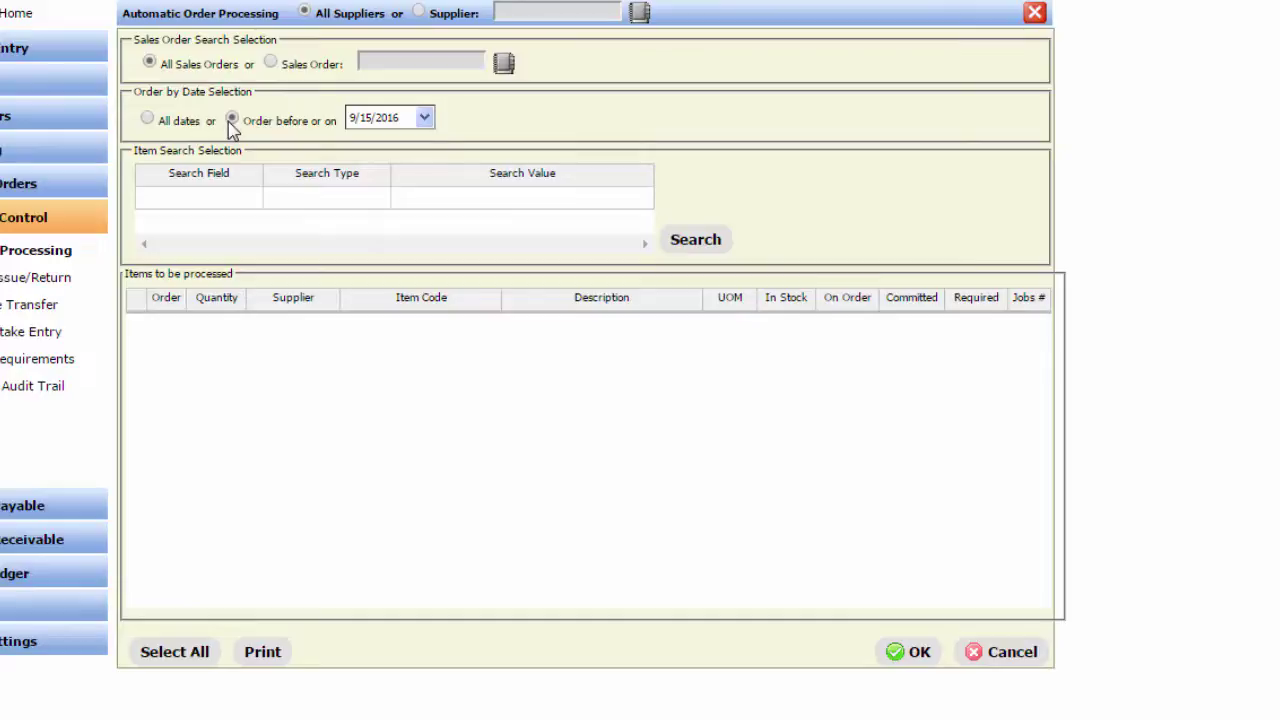
left_click(148, 119)
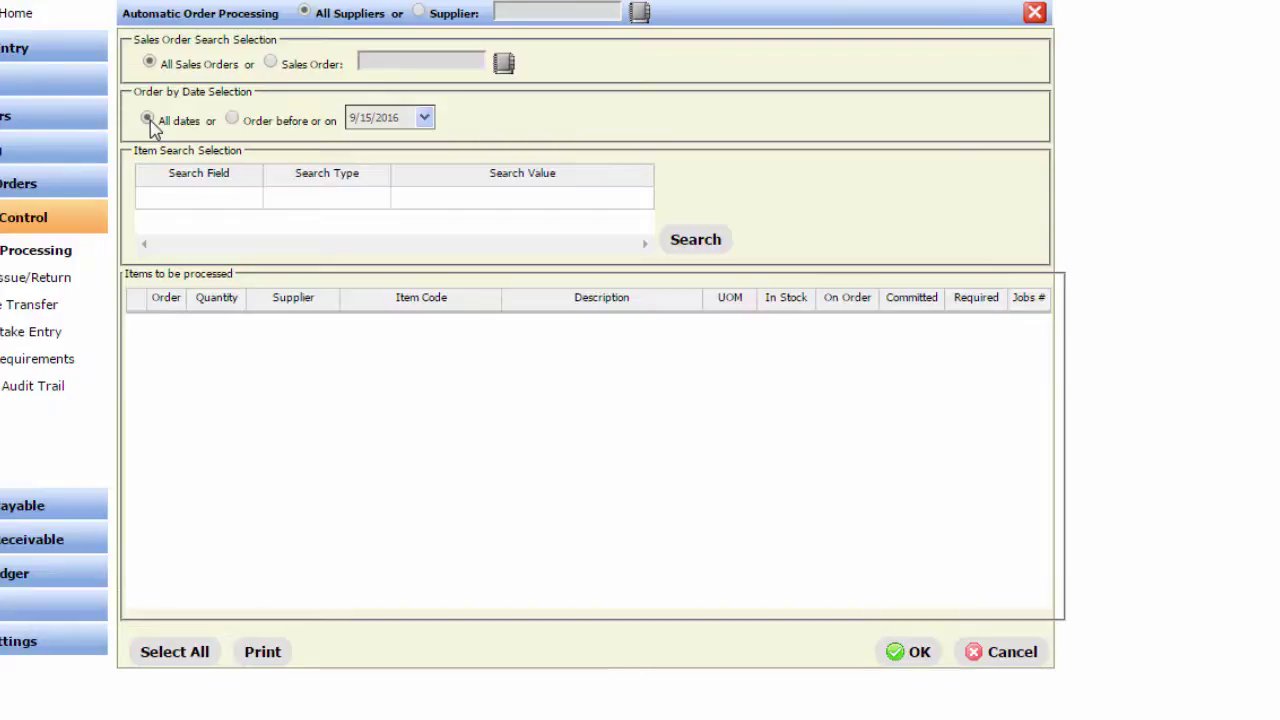
Step: Look through the fields available for an item search criterion, and close the criterion without adding it
left_click(222, 207)
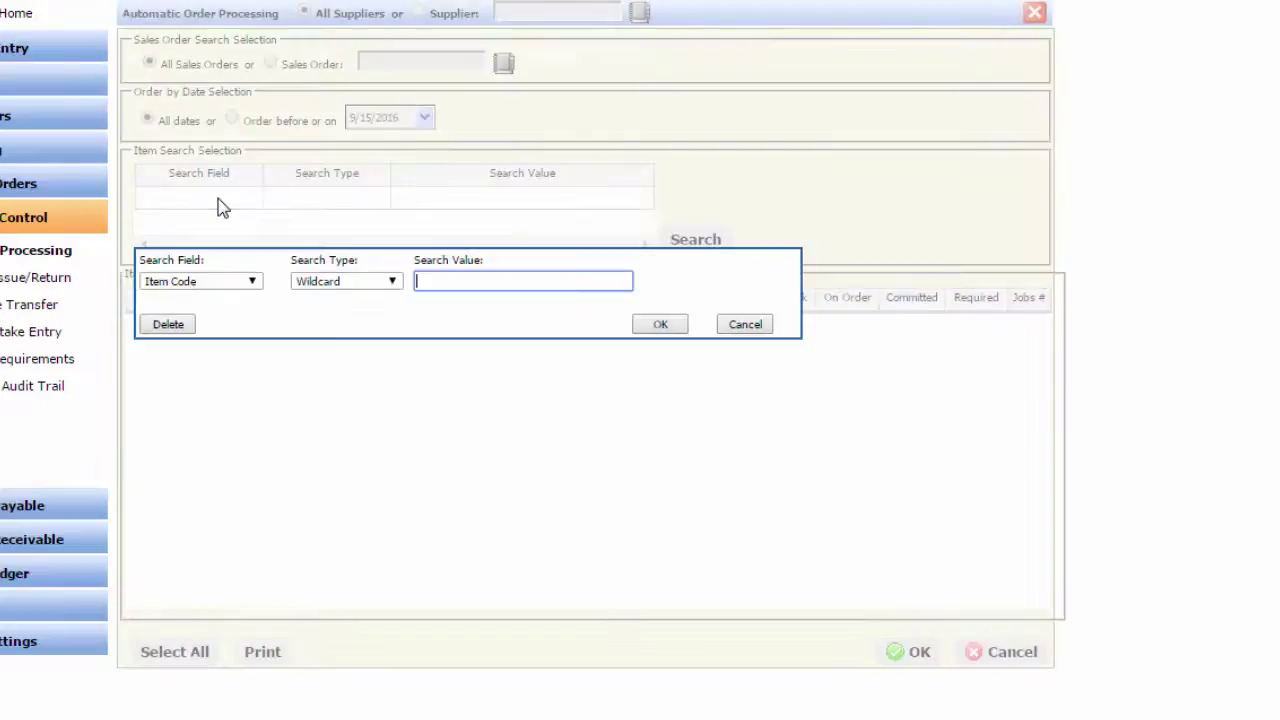
left_click(258, 287)
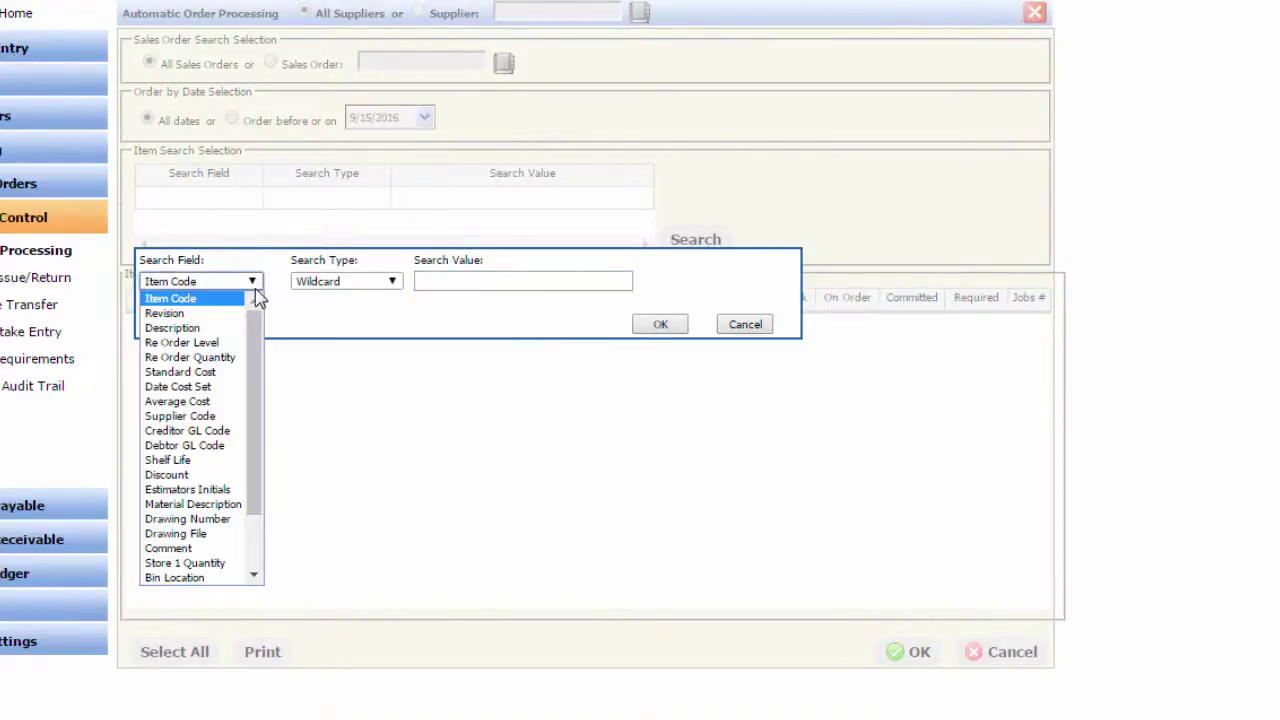
left_click_drag(257, 328, 251, 400)
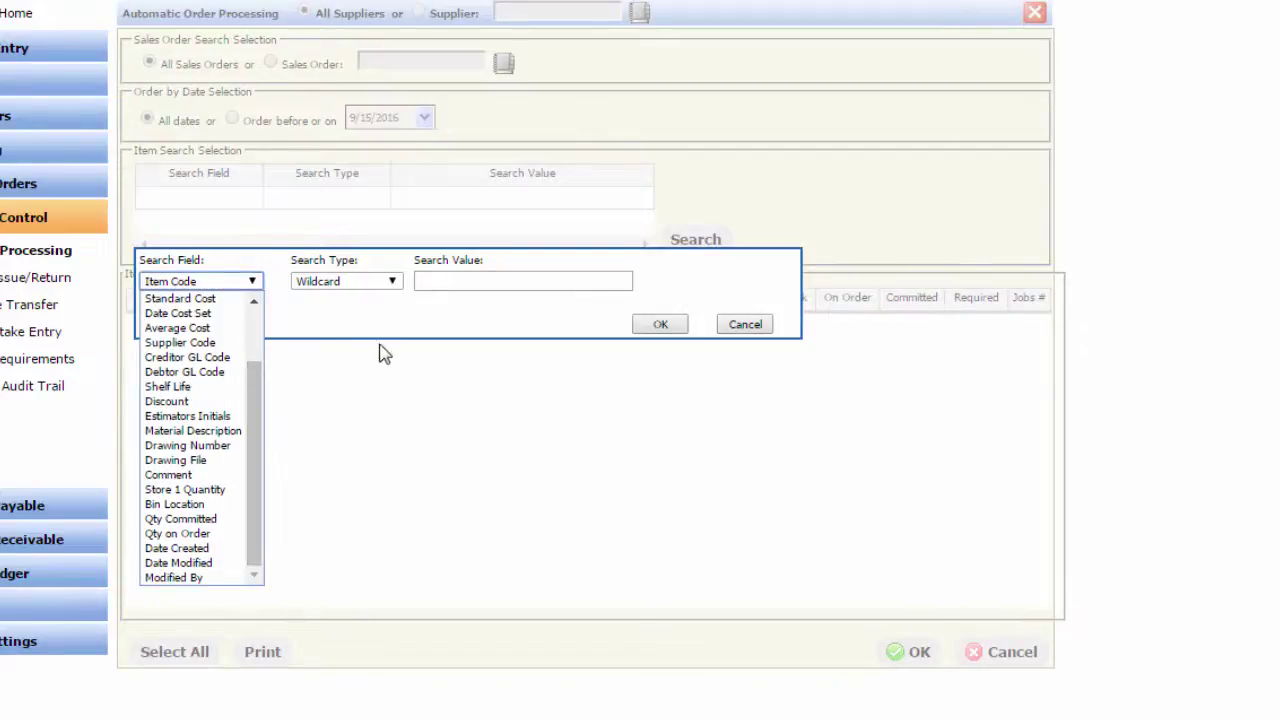
left_click(741, 326)
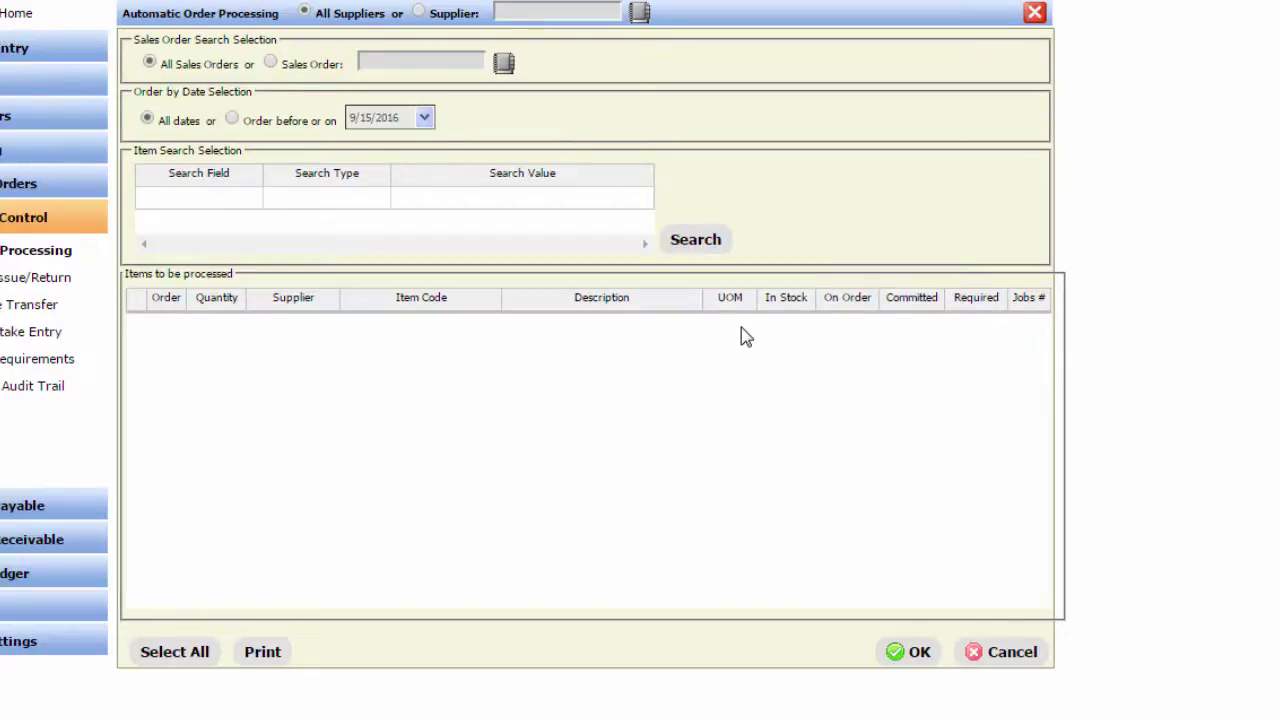
Step: Restrict the search to the first listed sales order and search for its items to be processed
left_click(271, 63)
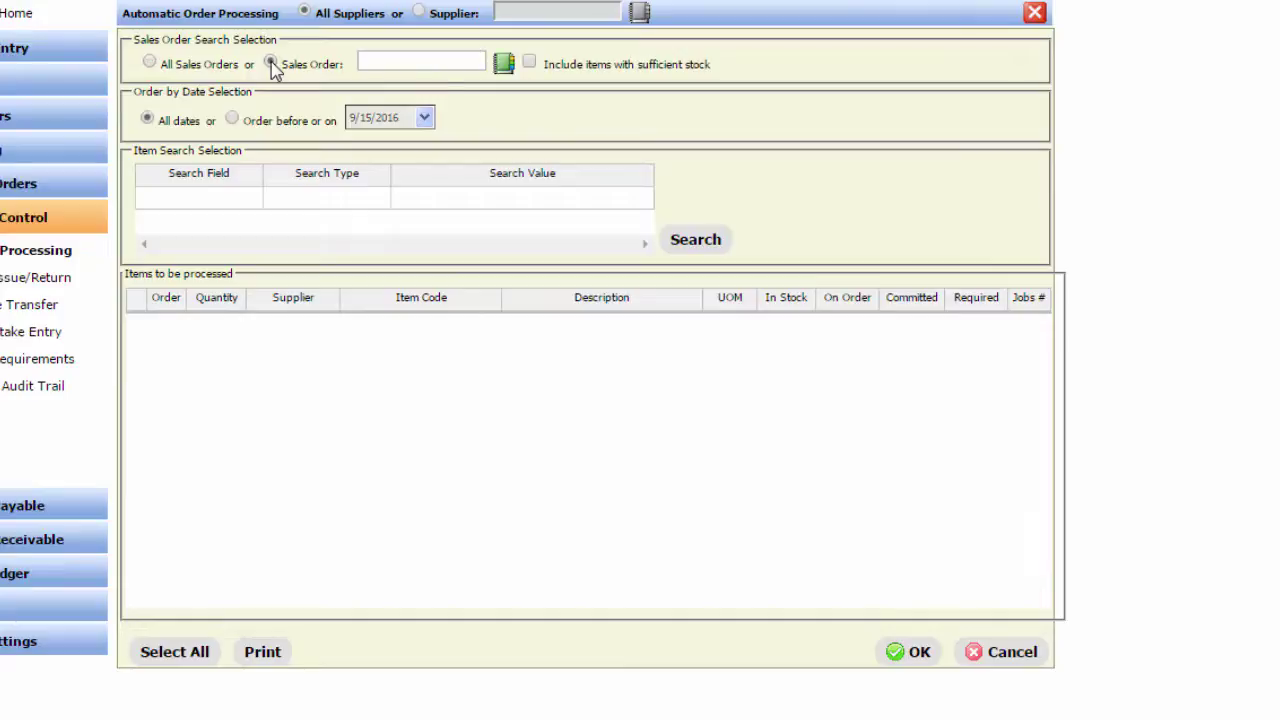
left_click(504, 68)
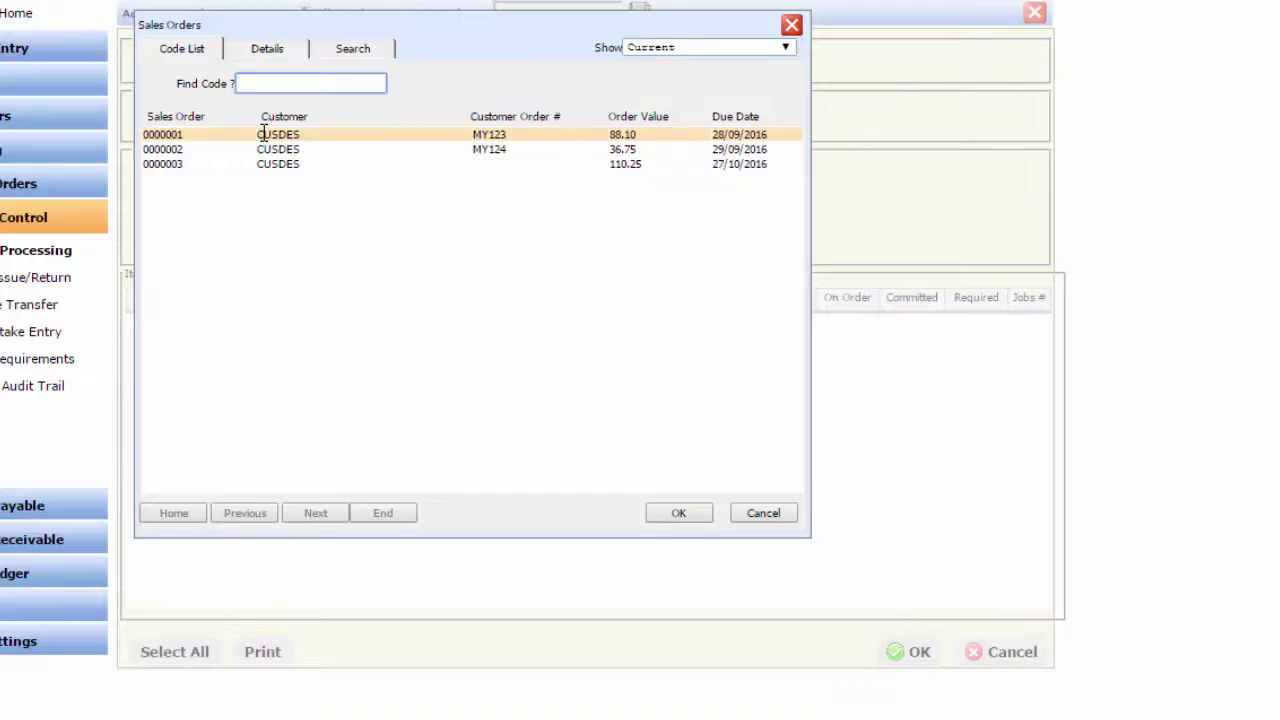
double_click(263, 134)
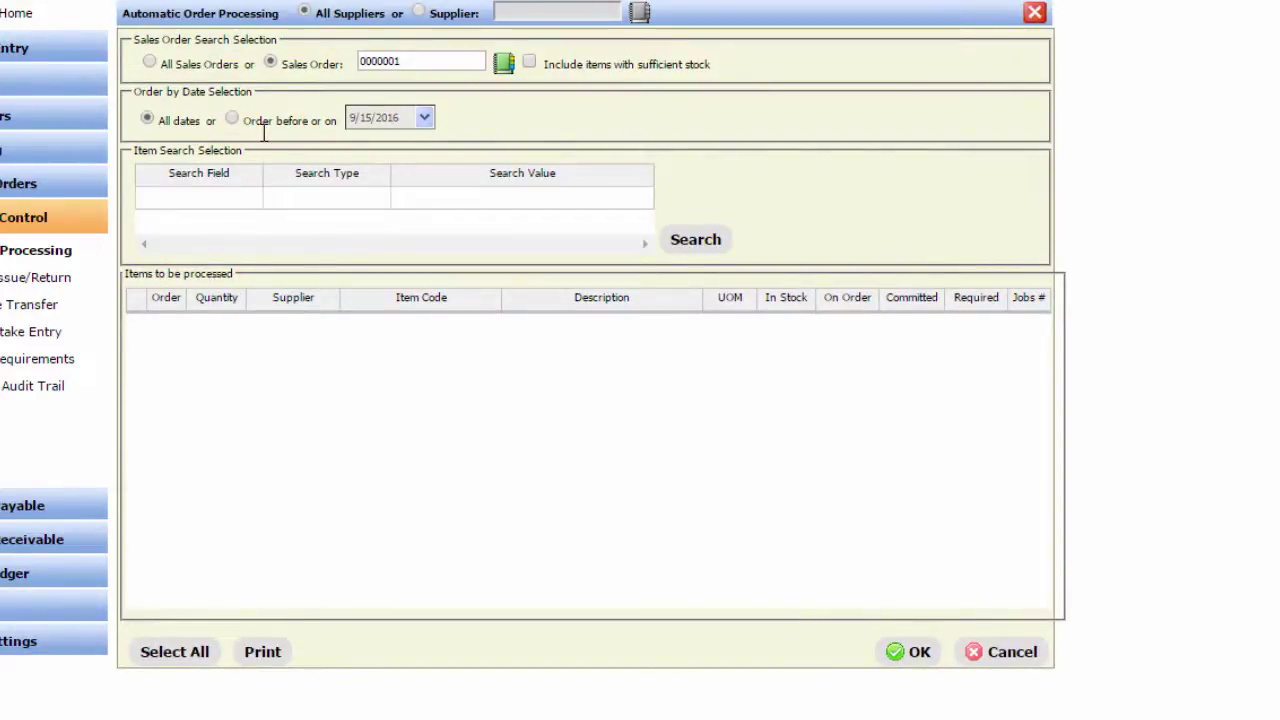
left_click(688, 250)
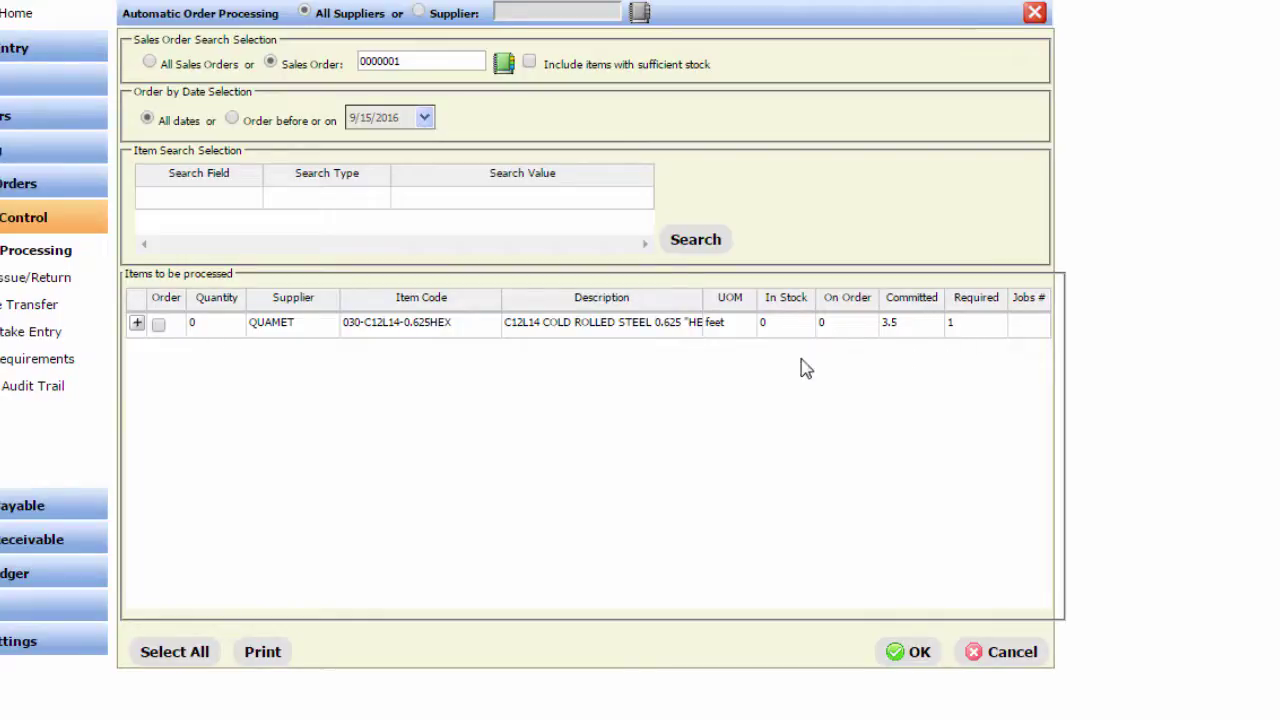
Step: Mark the sales order's QUAMET item for ordering, inspect its order entry details and cancel them
left_click(158, 325)
double_click(228, 332)
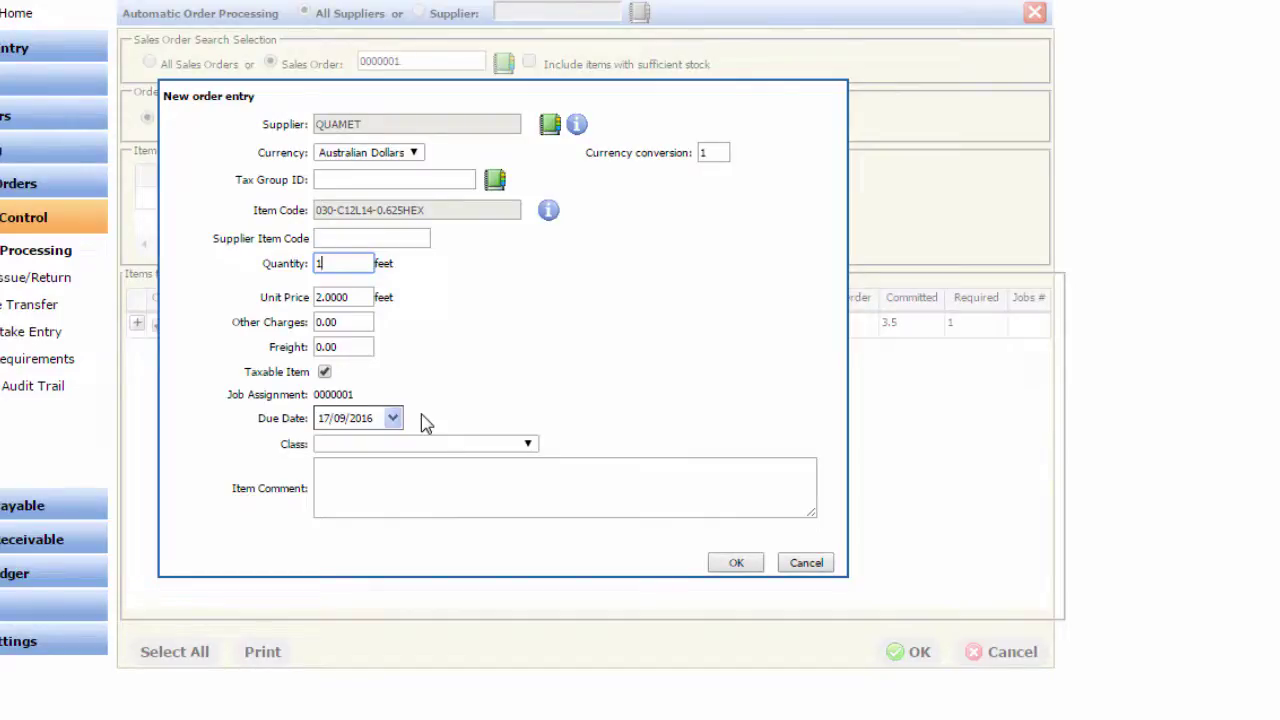
left_click(797, 565)
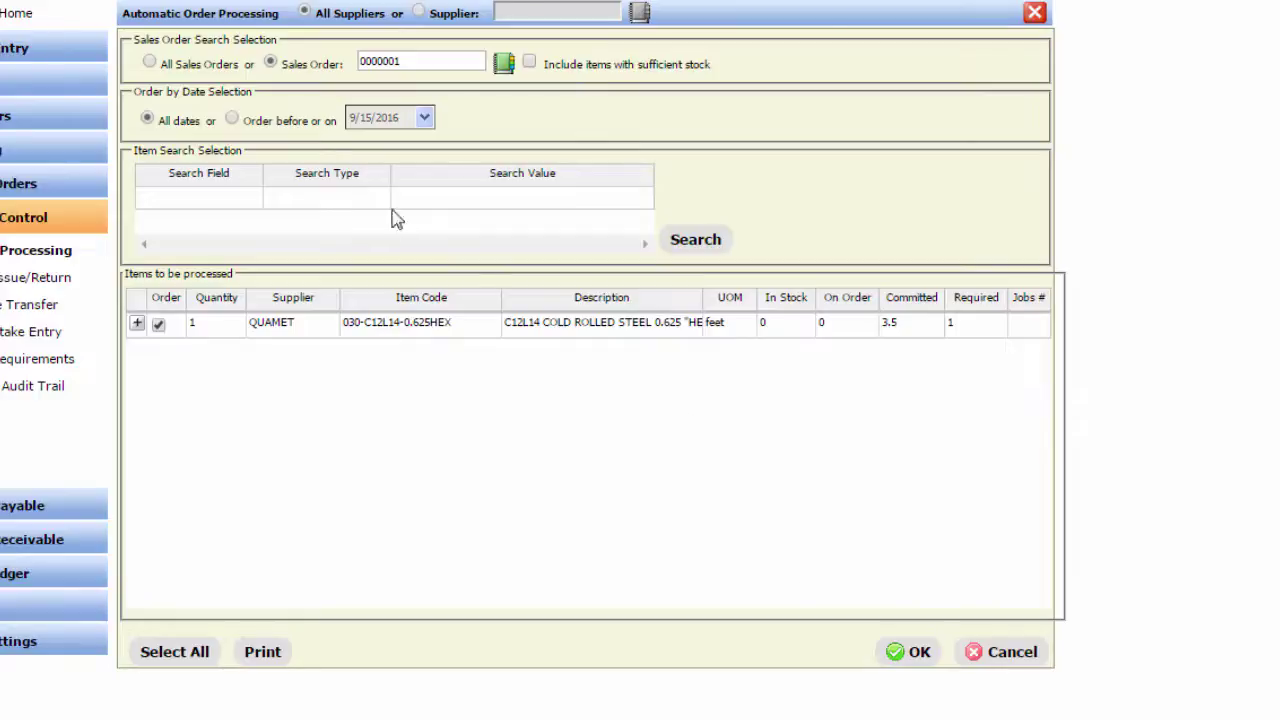
Step: Set the search back to all sales orders and search for the items to be processed
left_click(150, 63)
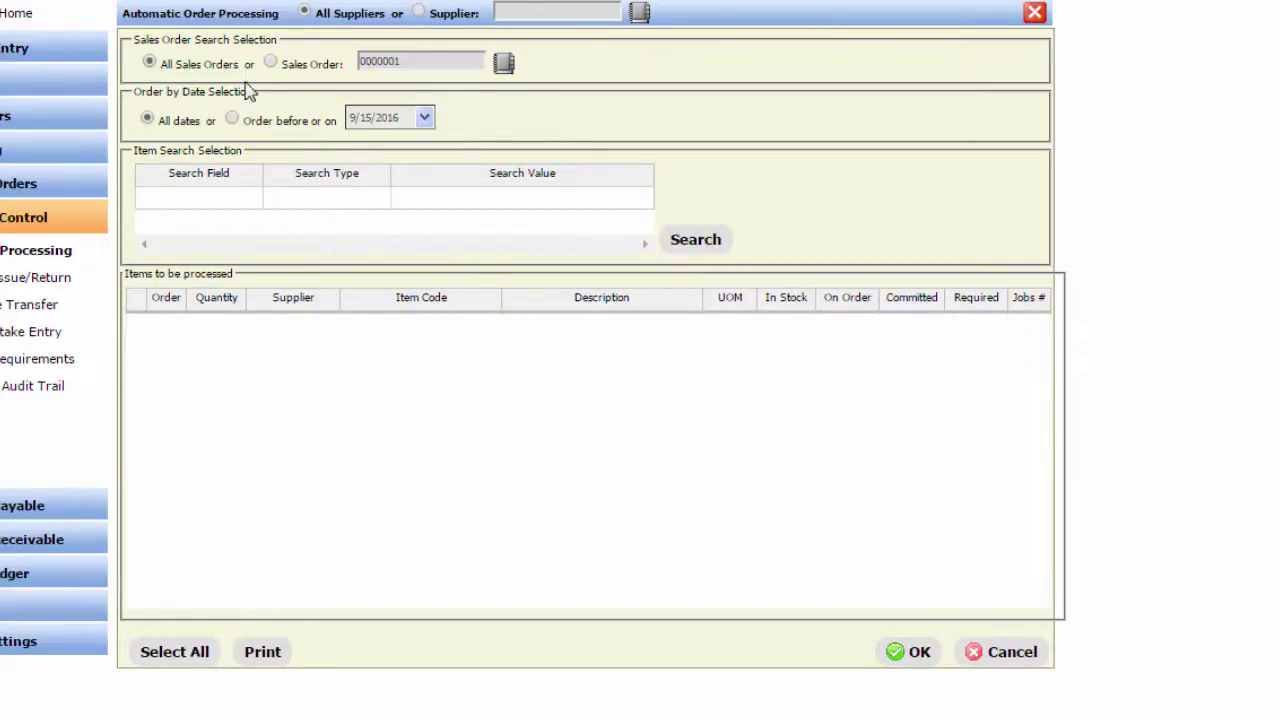
left_click(689, 251)
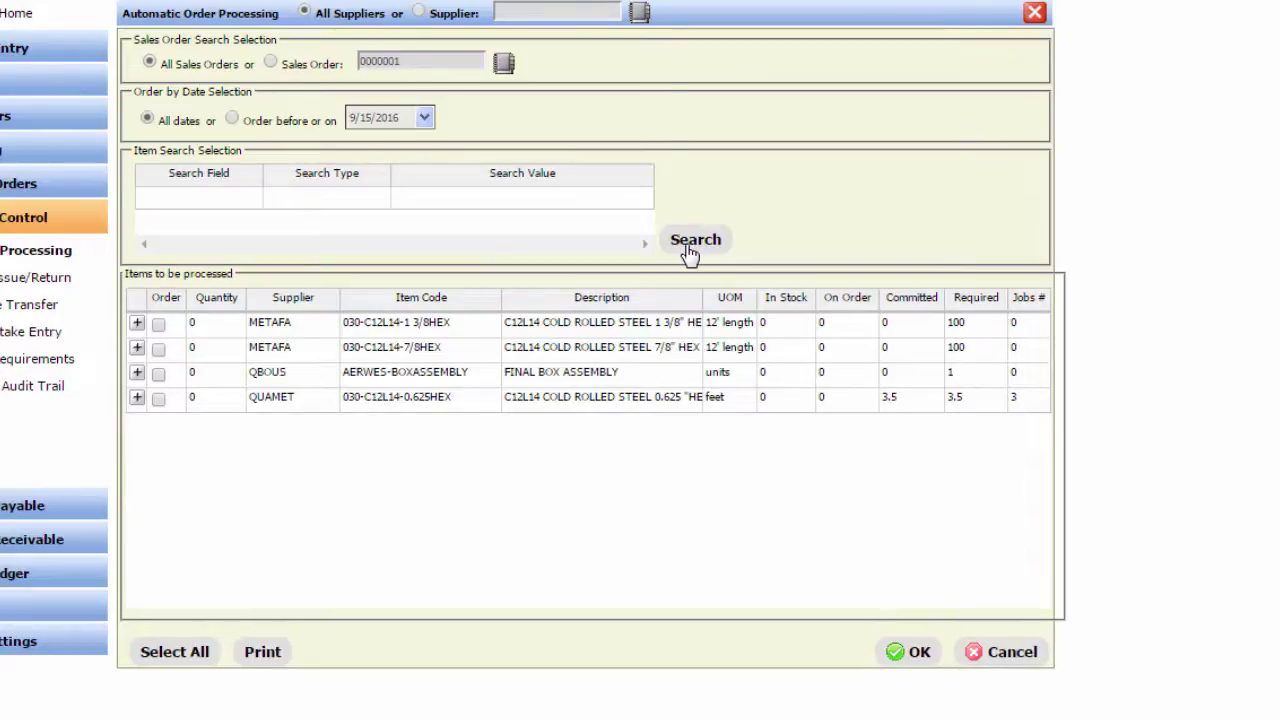
Step: Mark the whole QUAMET item 030-C12L14-0.625HEX for ordering, inspect its order entry and cancel it
left_click(158, 400)
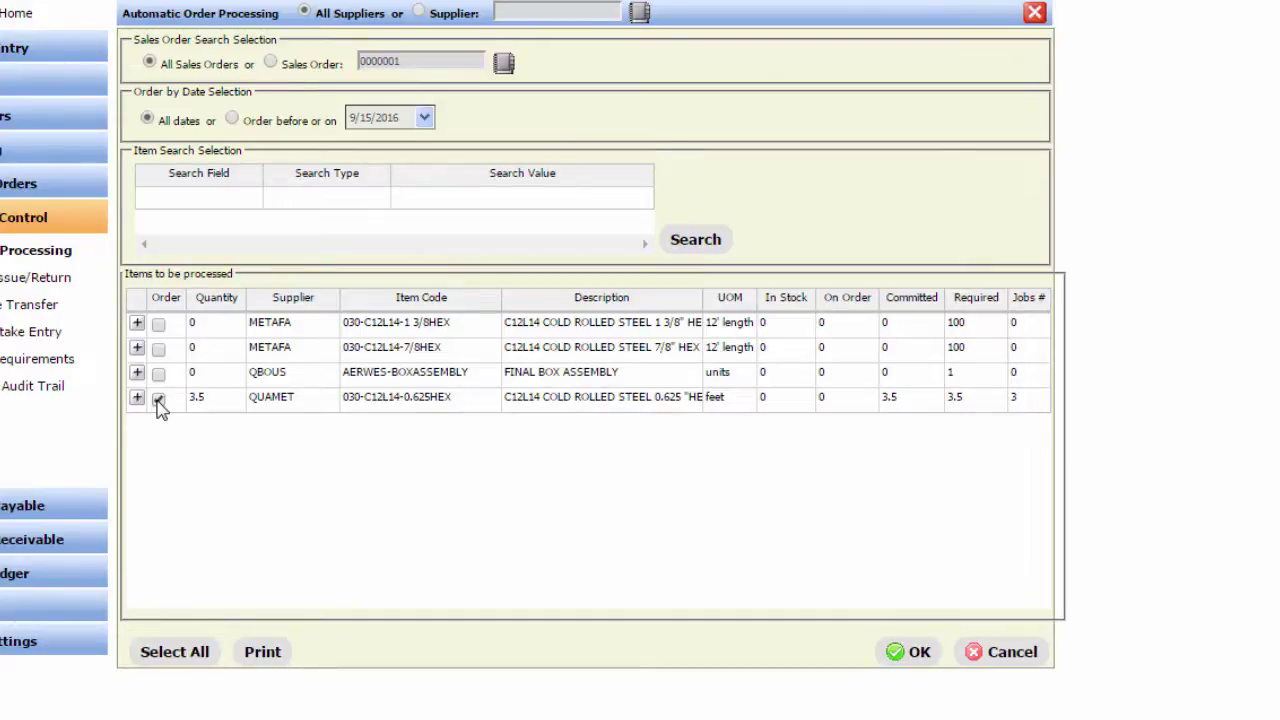
double_click(229, 405)
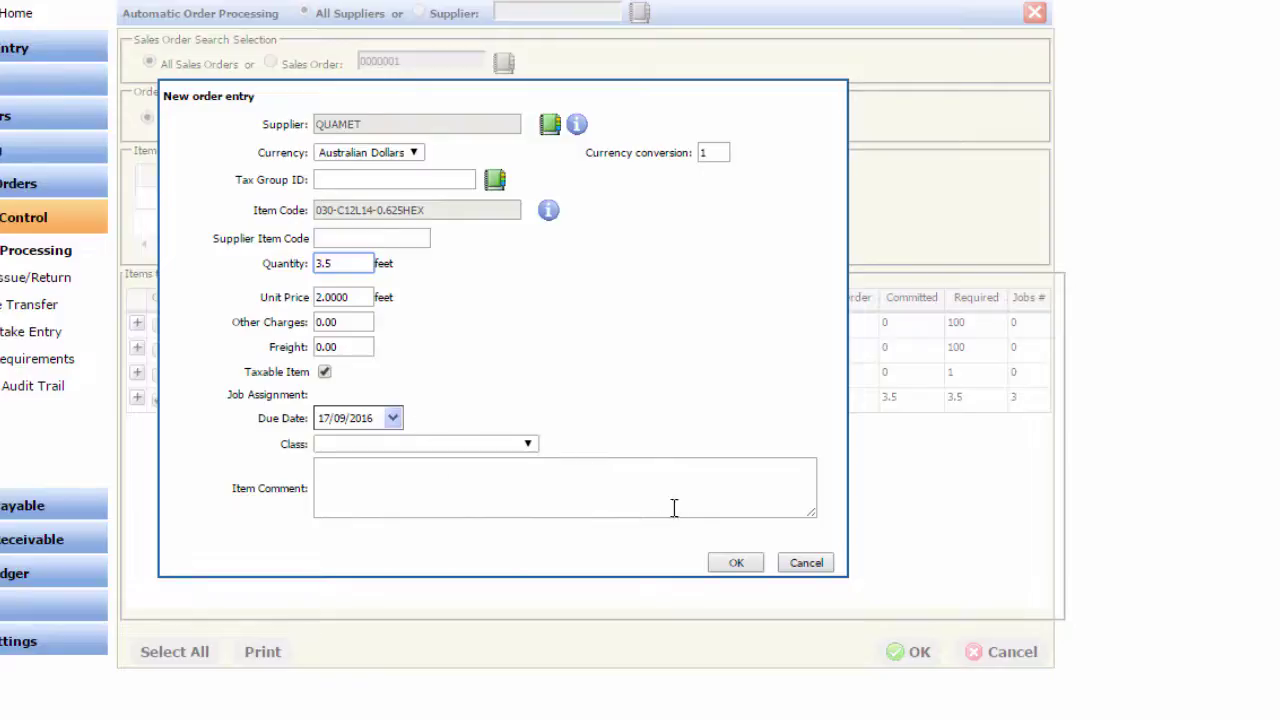
left_click(801, 565)
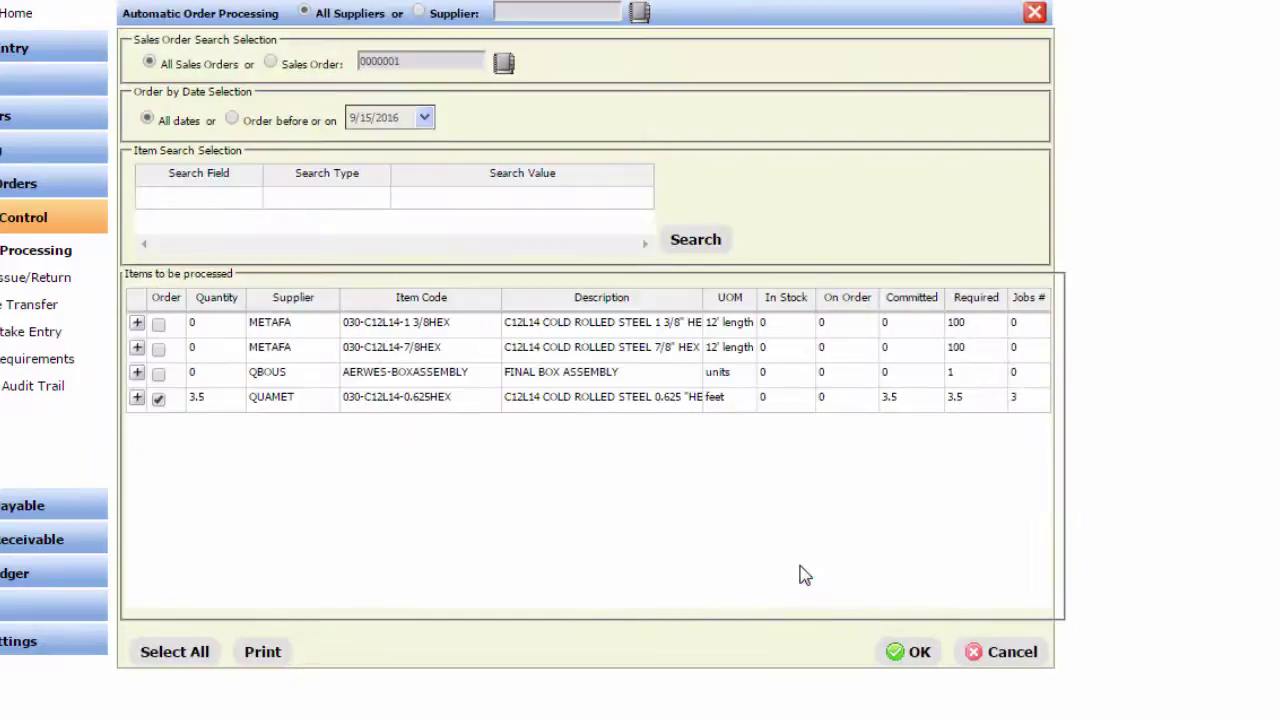
Step: Order 1 foot of 030-C12L14-0.625HEX for only the job due 2016-09-27, and generate the purchase order
left_click(137, 398)
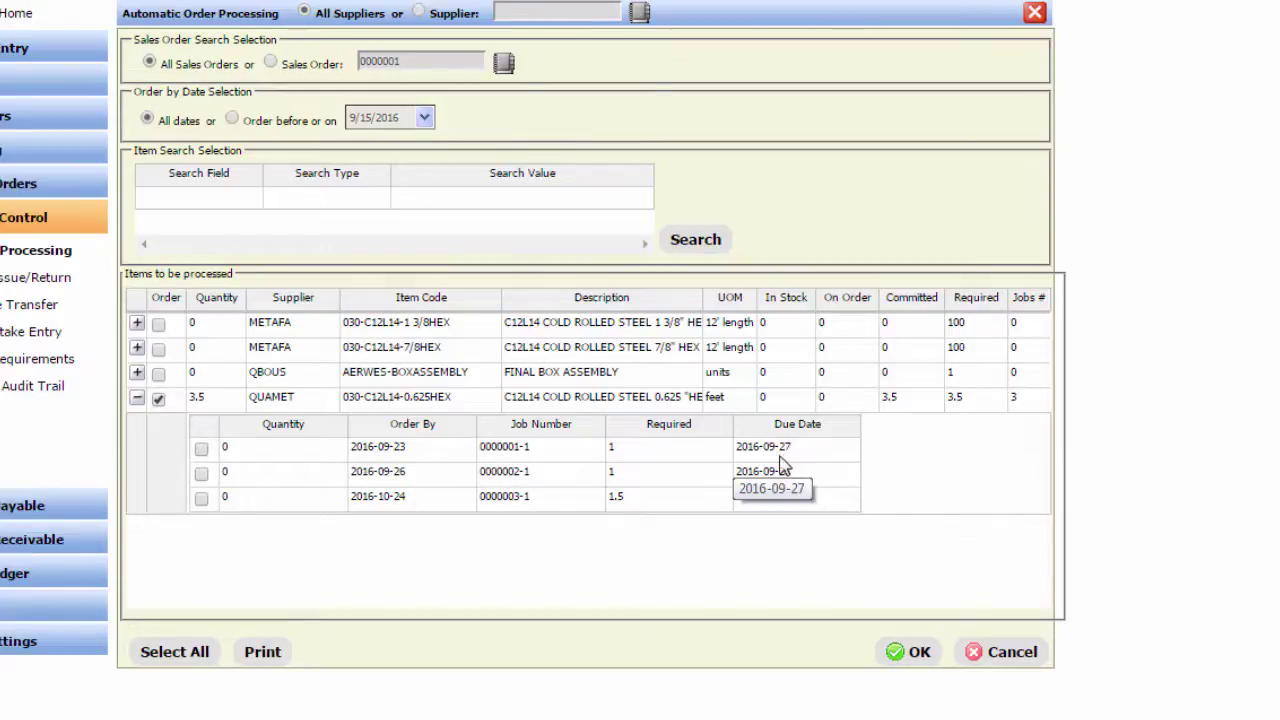
left_click(199, 452)
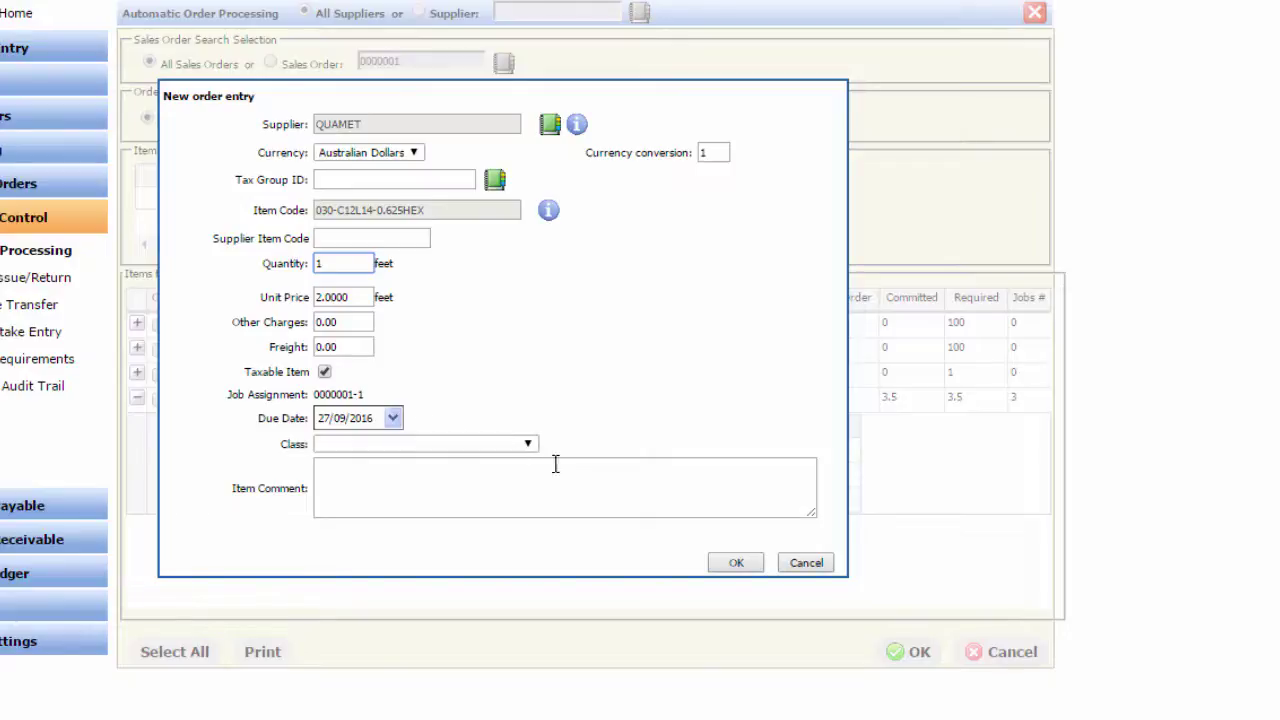
left_click(735, 565)
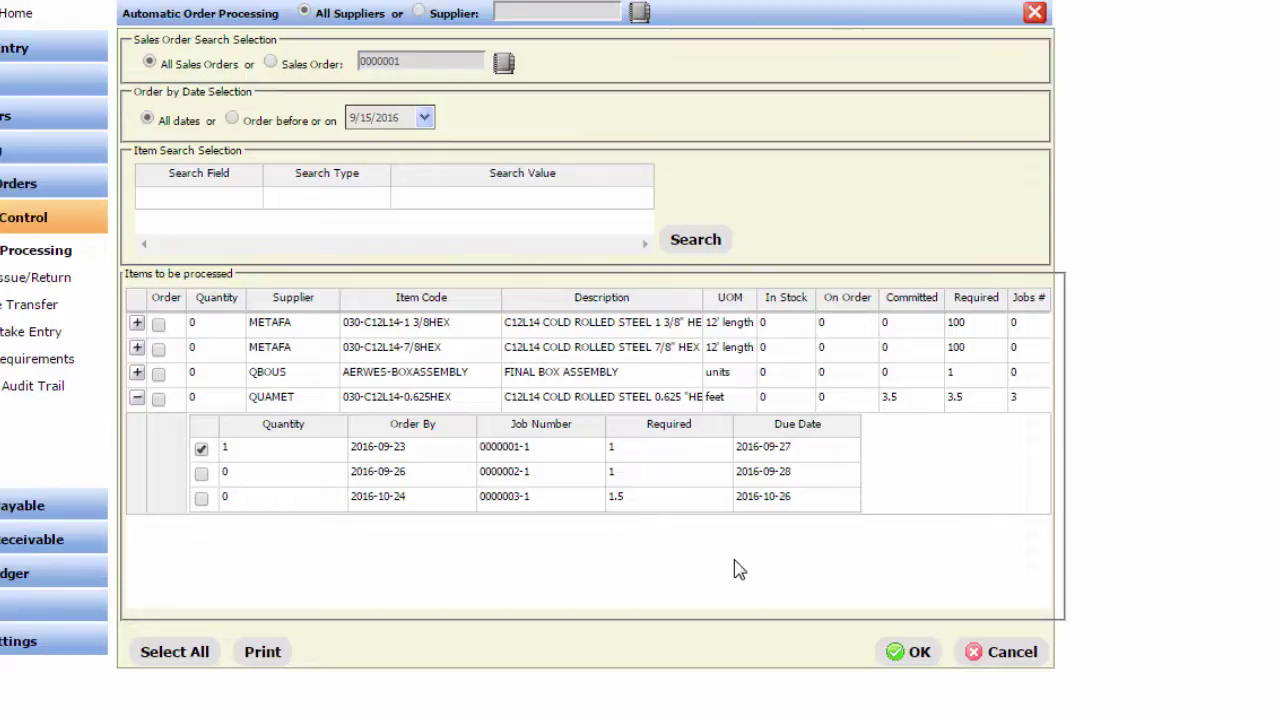
left_click(910, 652)
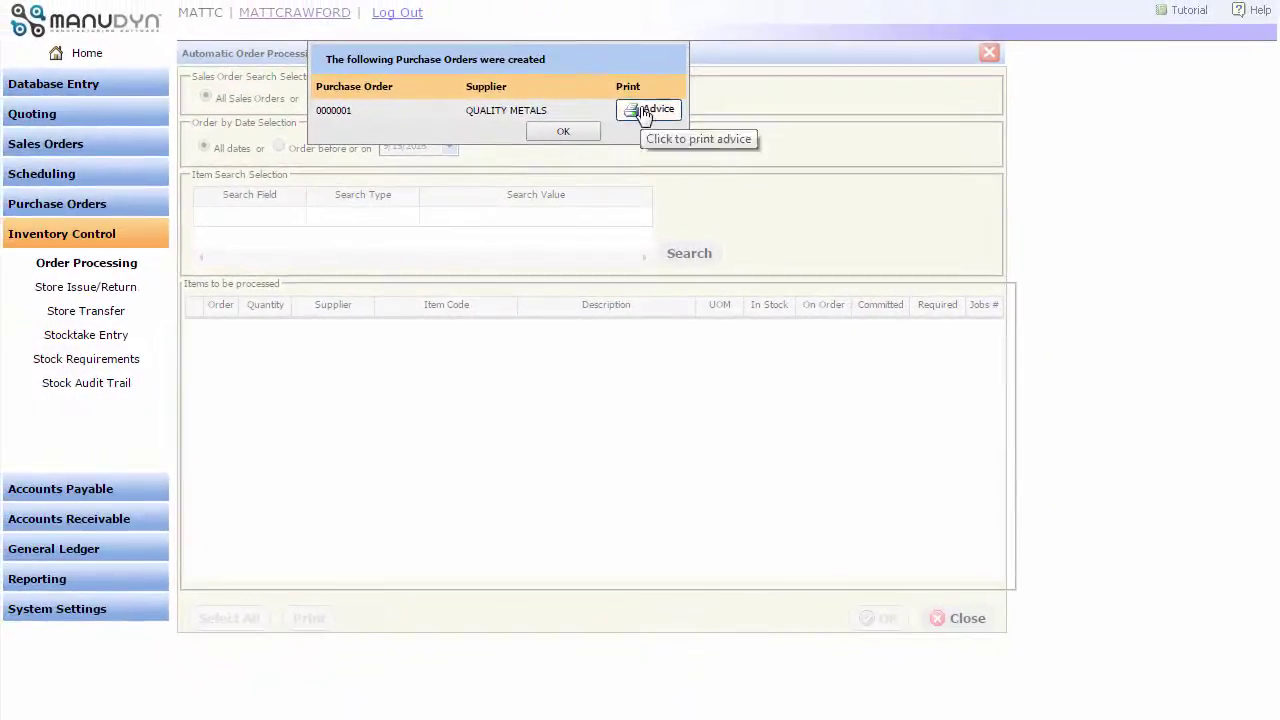
Step: Preview the printed advice for the QUALITY METALS purchase order, and close the preview and Automatic Order Processing
left_click(645, 110)
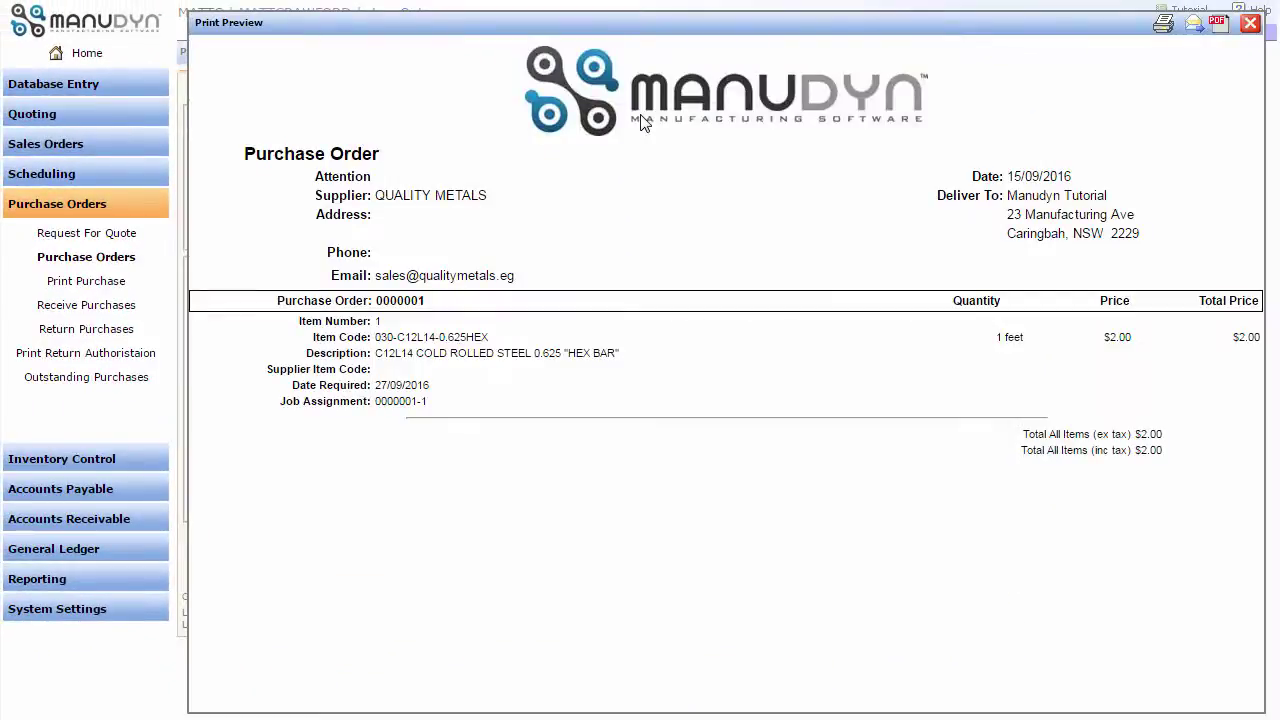
left_click(1250, 24)
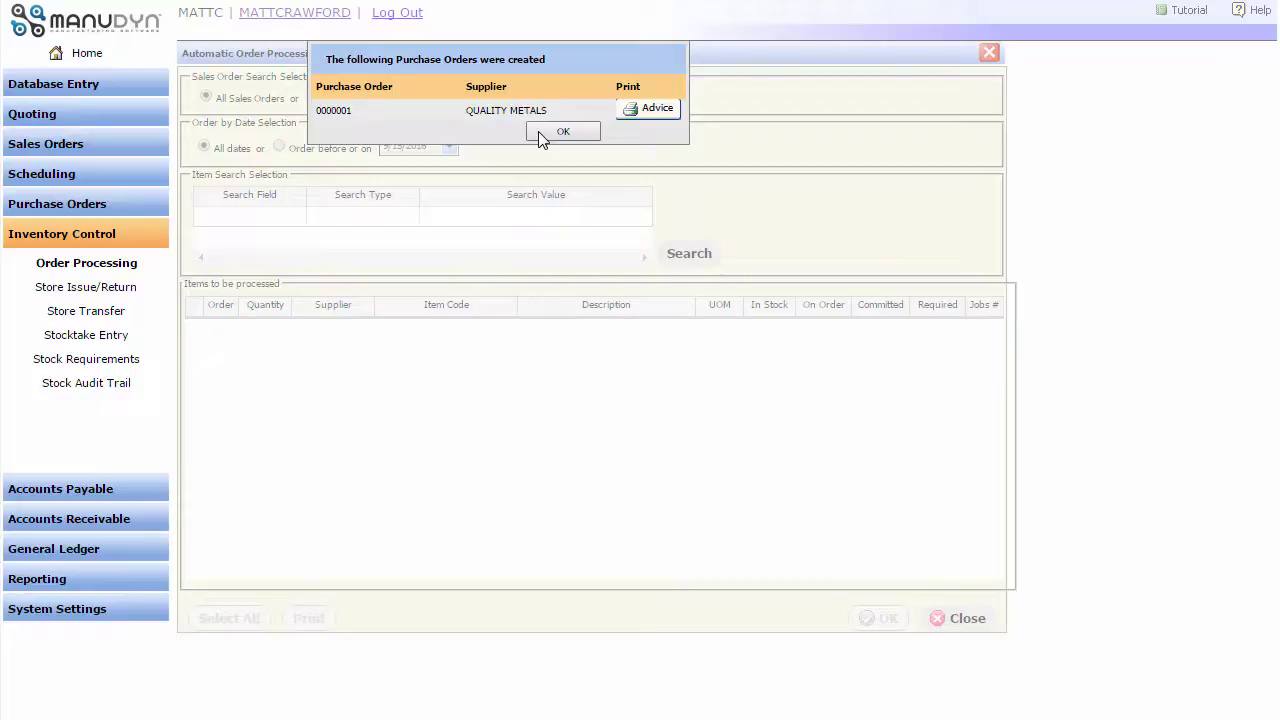
left_click(570, 133)
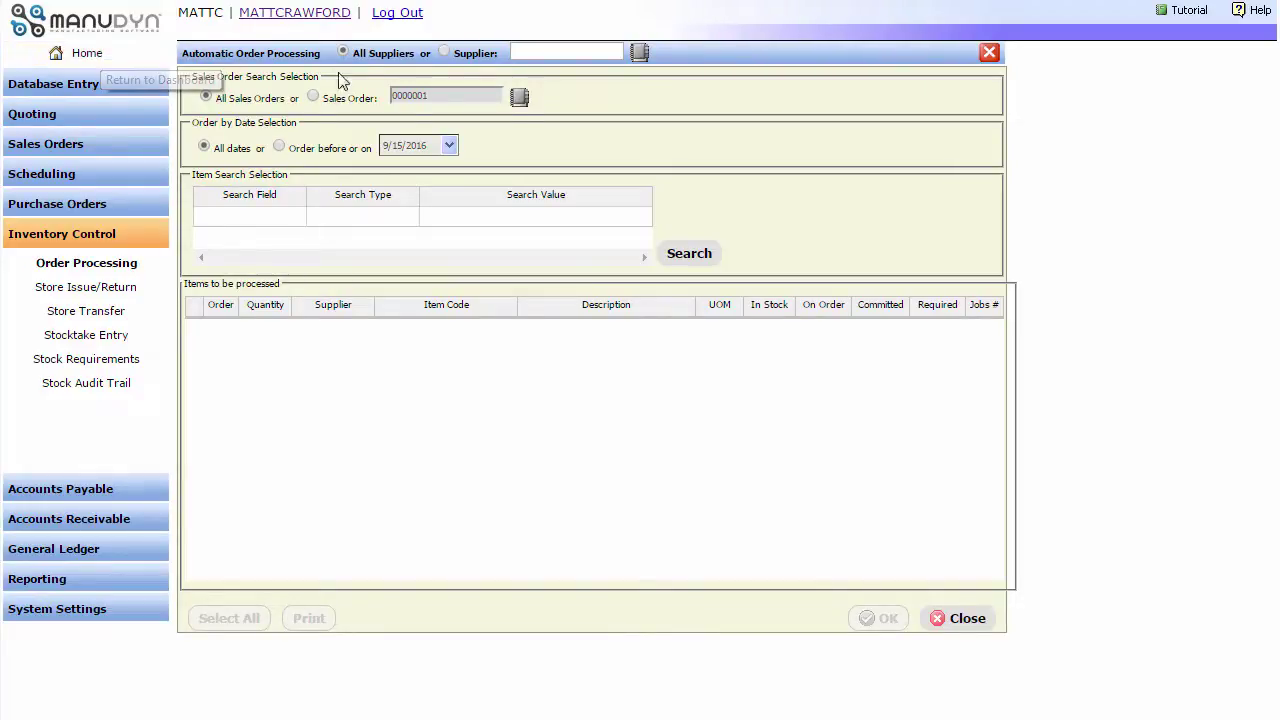
left_click(990, 56)
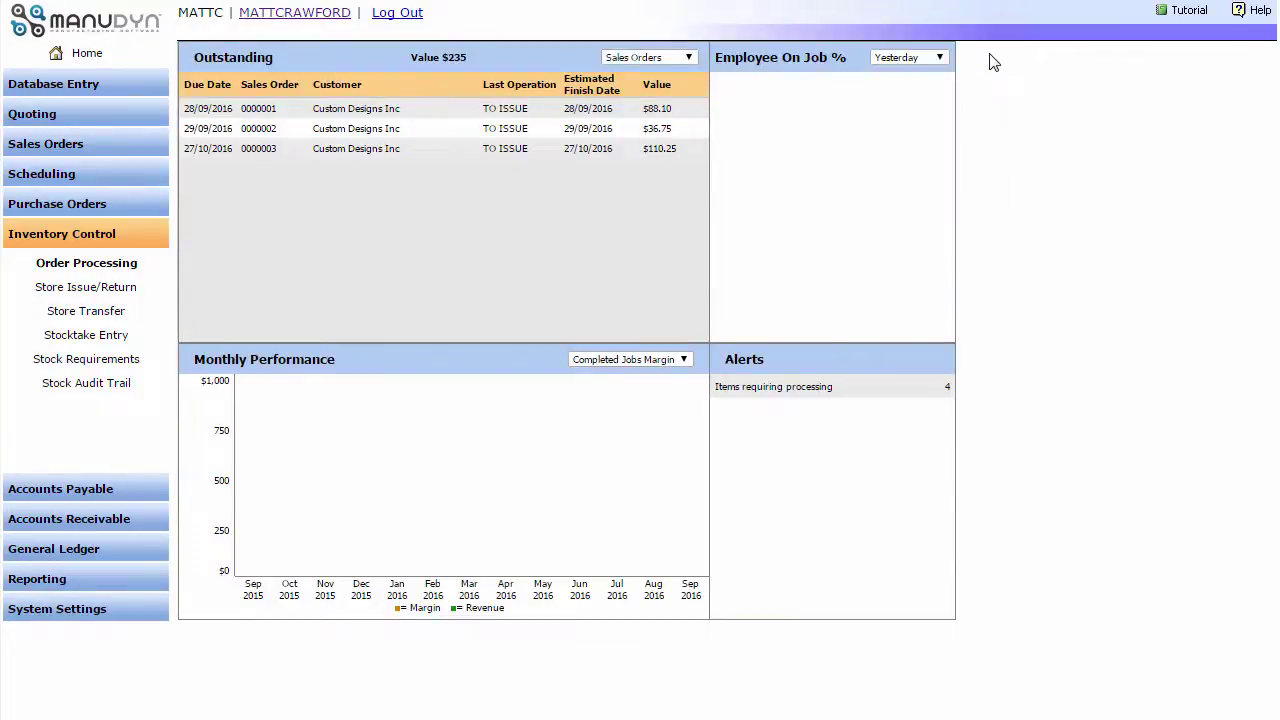